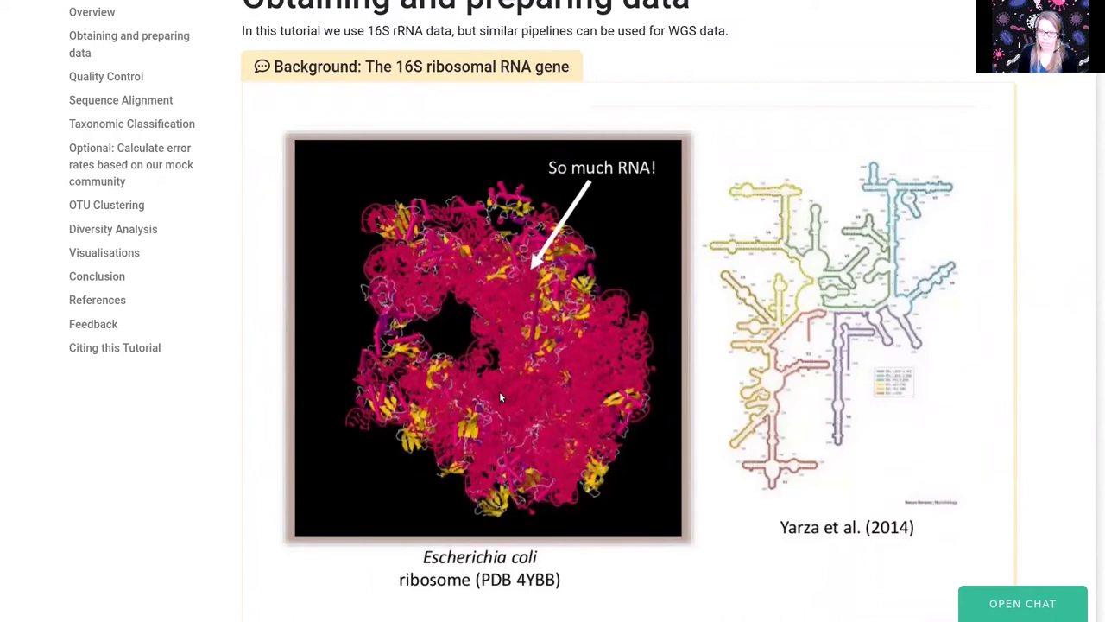
- Scroll the tutorial past the Shannon-index plot to 'Understanding our input data'
scroll(499, 397, down, 2)
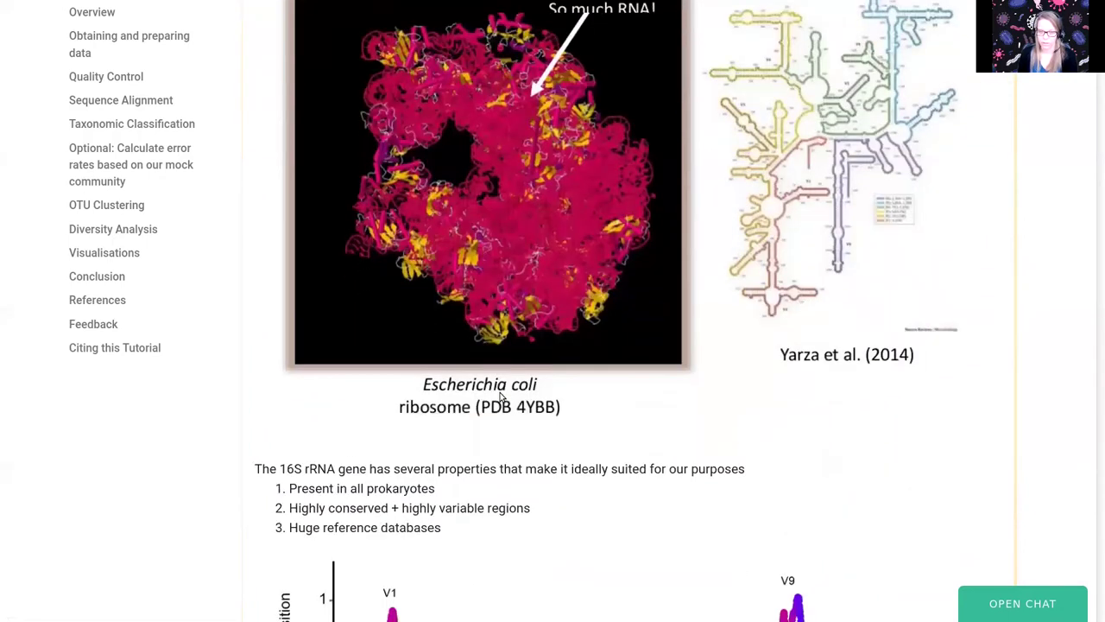
scroll(499, 398, down, 2)
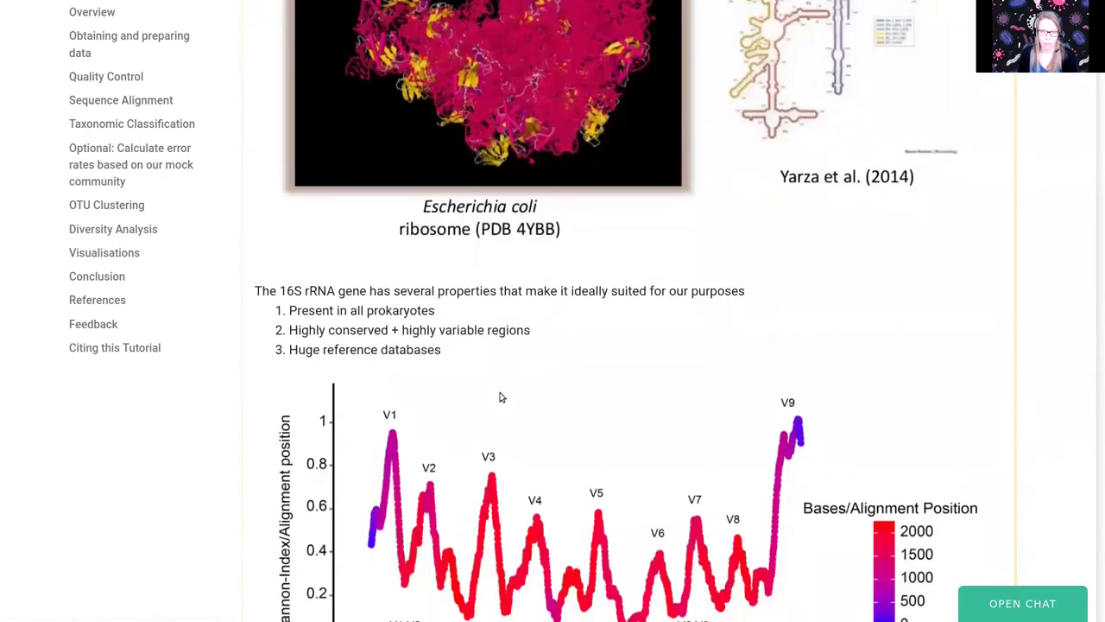
scroll(499, 397, up, 3)
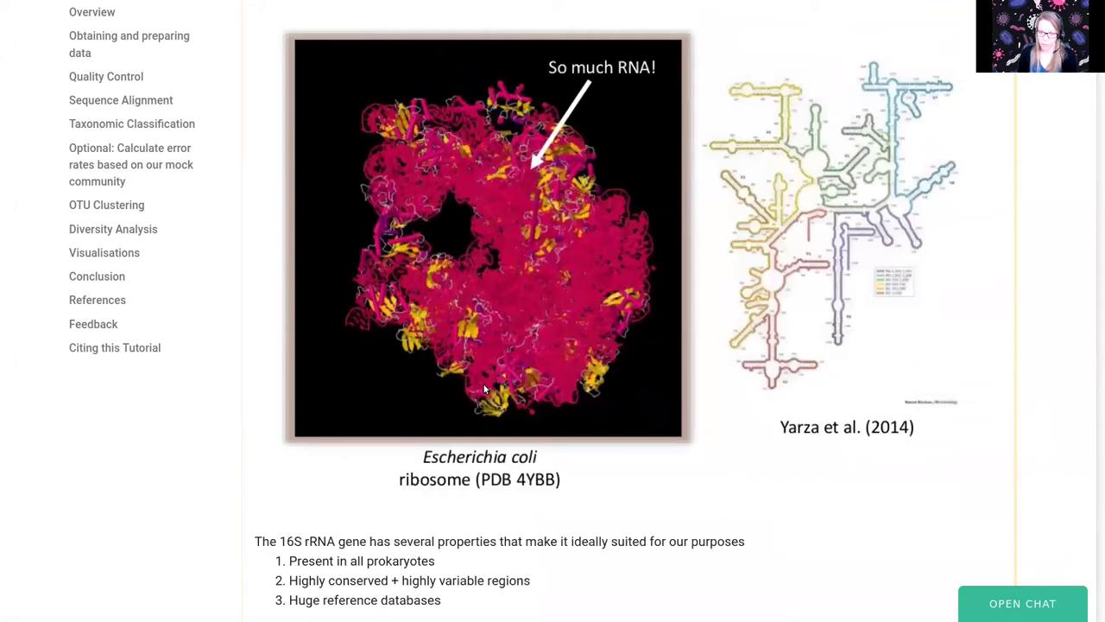
scroll(483, 384, down, 2)
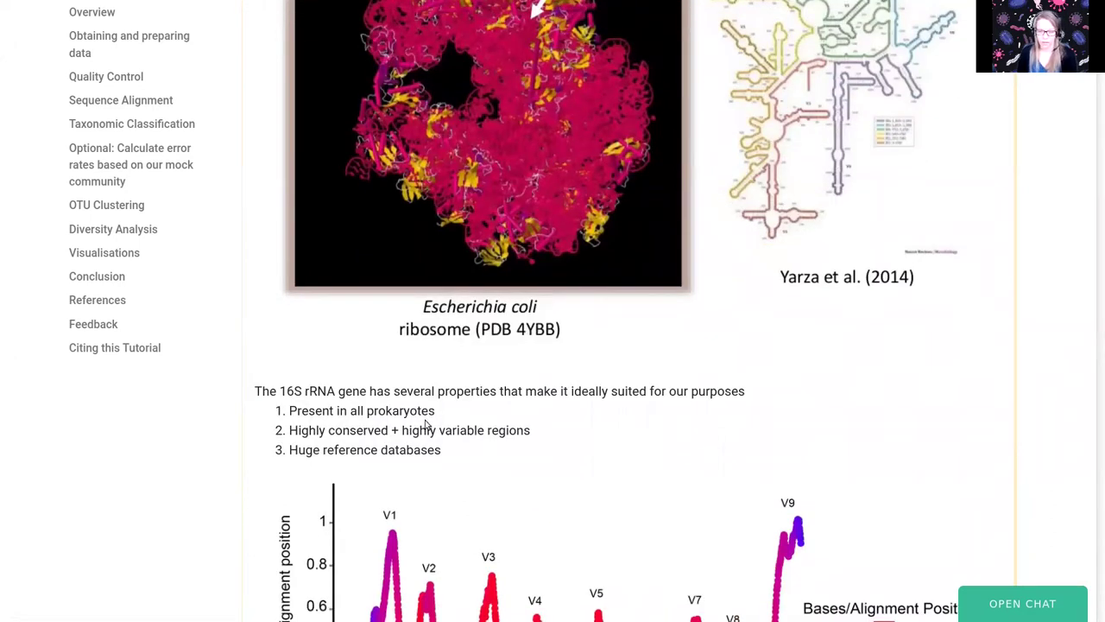
scroll(418, 440, down, 3)
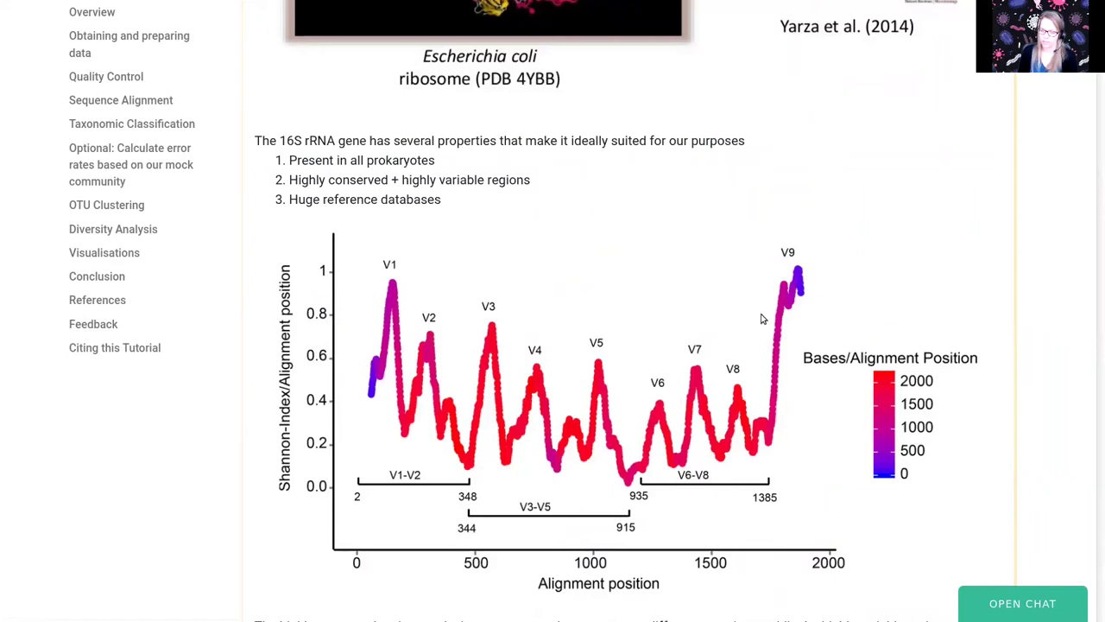
scroll(739, 334, down, 4)
scroll(739, 334, down, 1)
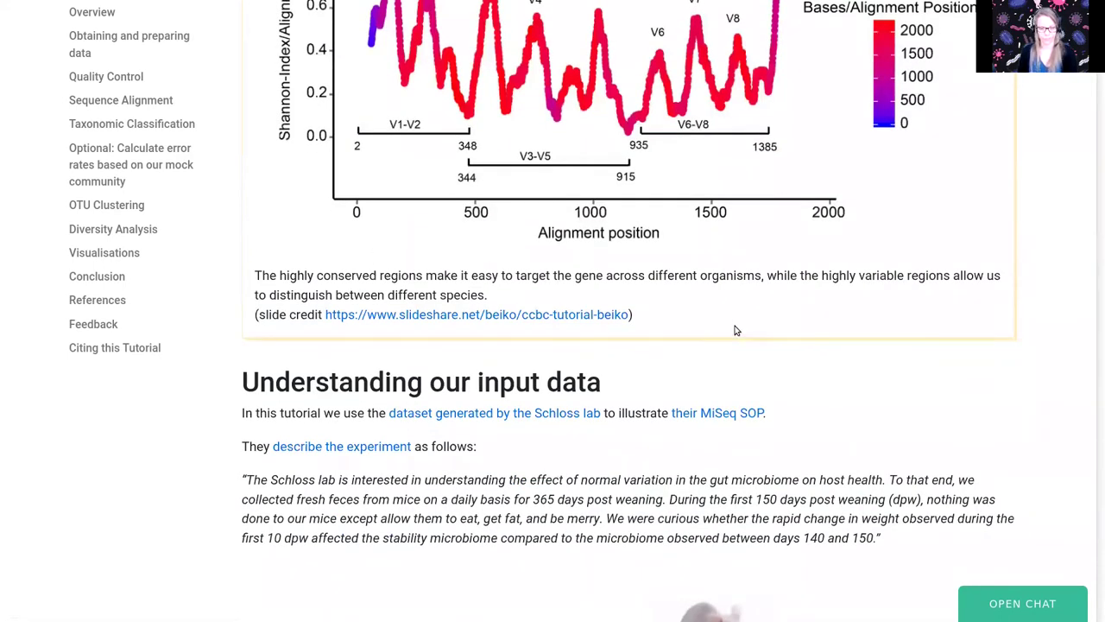
scroll(737, 330, down, 2)
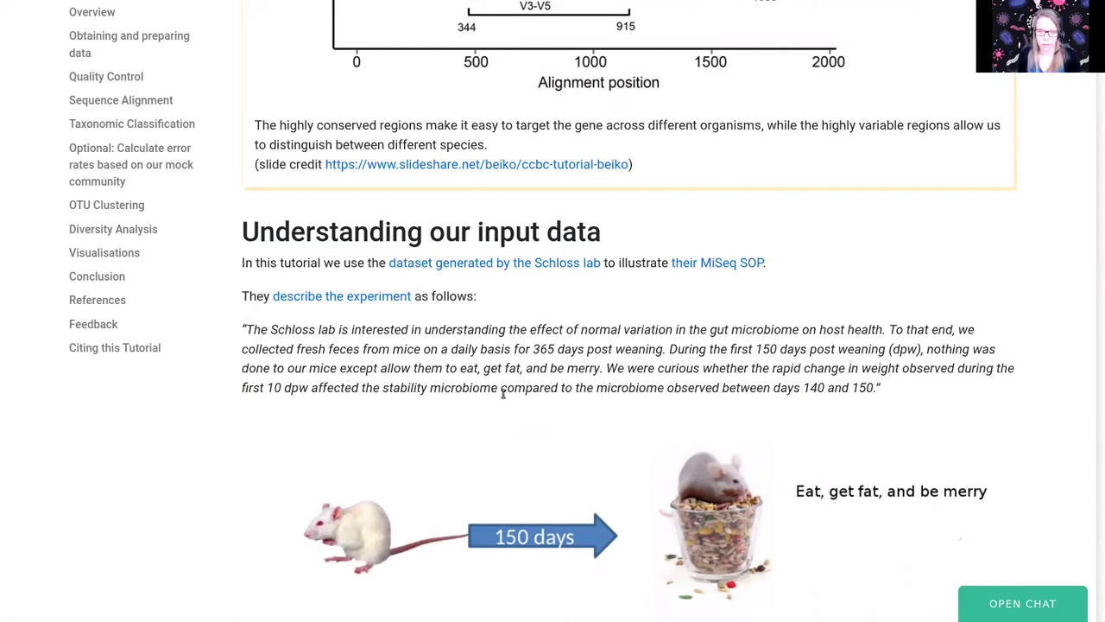
- Scroll past the mouse timeline illustration to the 'Dataset naming scheme' box
scroll(503, 393, down, 1)
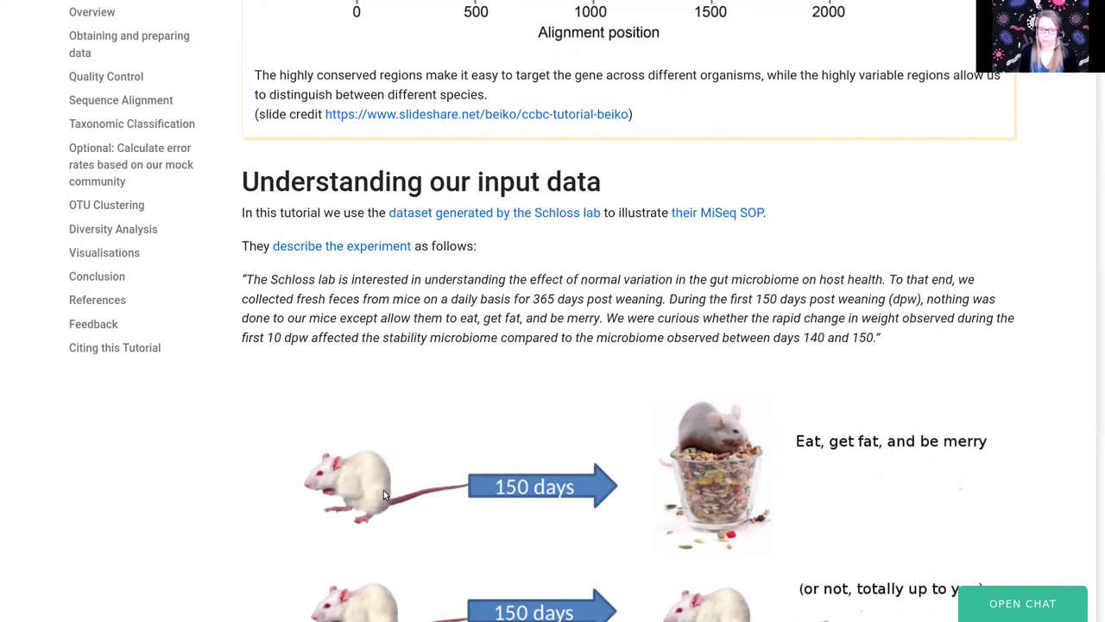
scroll(447, 432, down, 5)
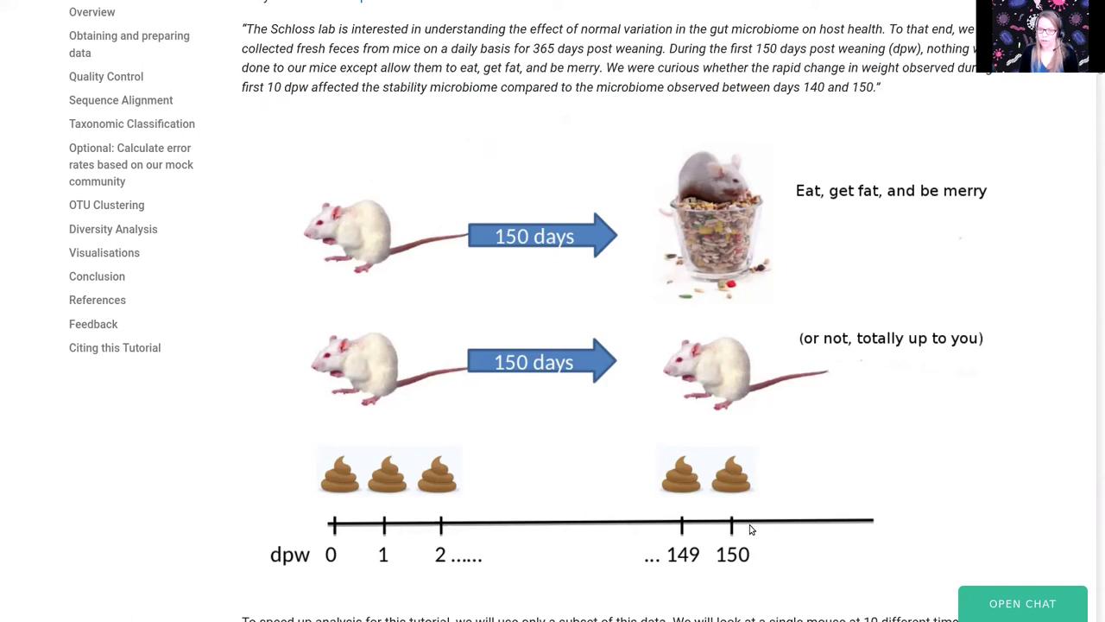
scroll(750, 529, down, 1)
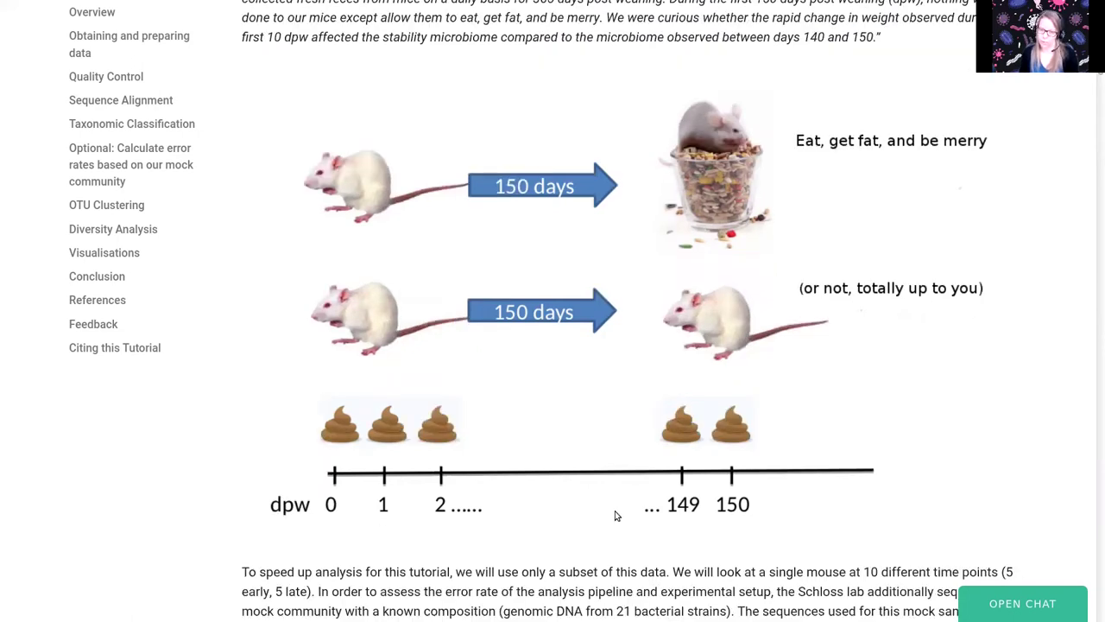
scroll(518, 561, down, 3)
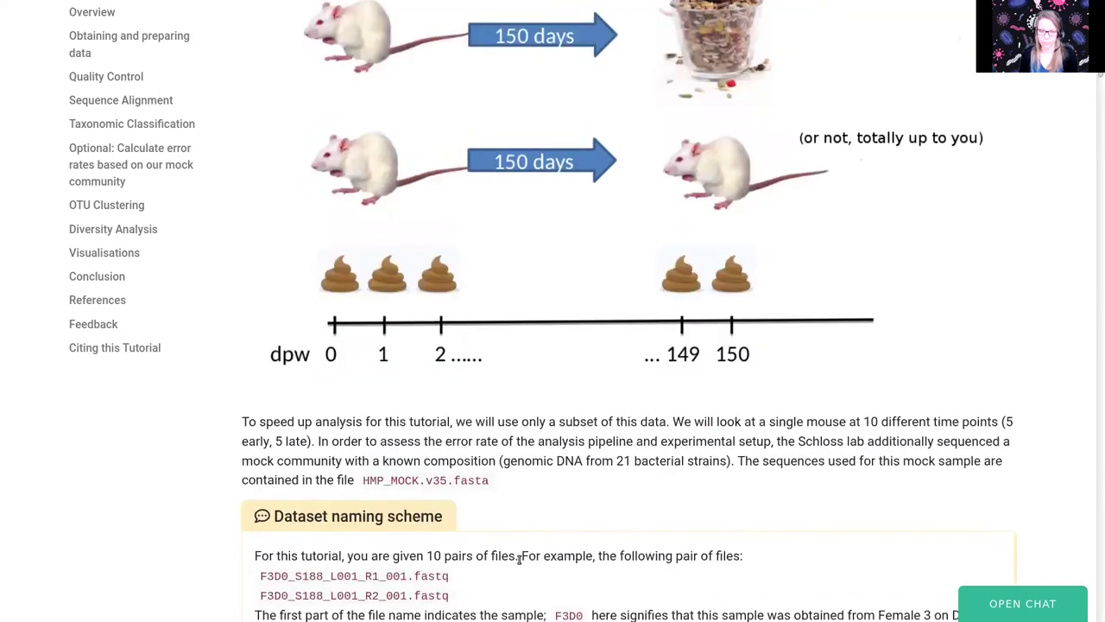
scroll(518, 559, down, 3)
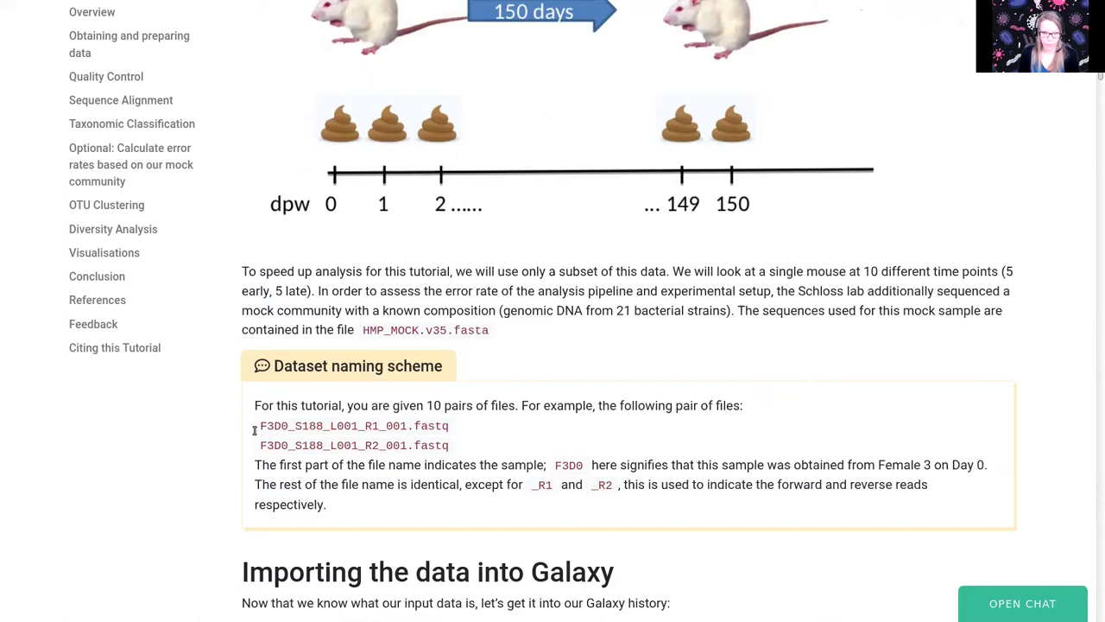
- Highlight the first example FASTQ file name and its F3D0 sample code
drag(261, 426, 458, 433)
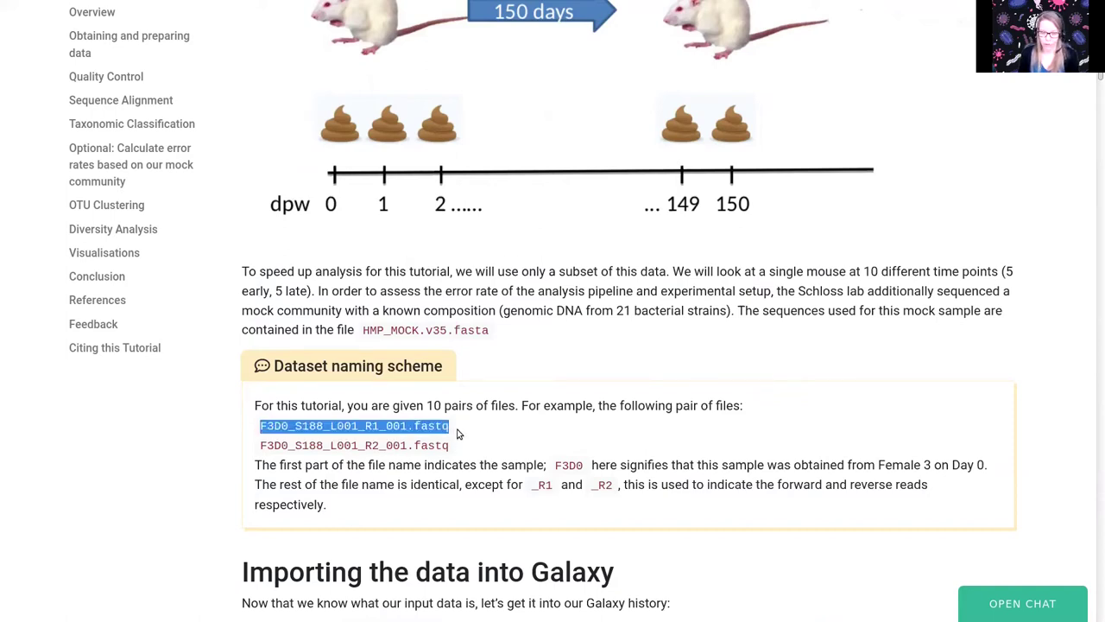
click(458, 434)
drag(459, 432, 260, 427)
click(261, 436)
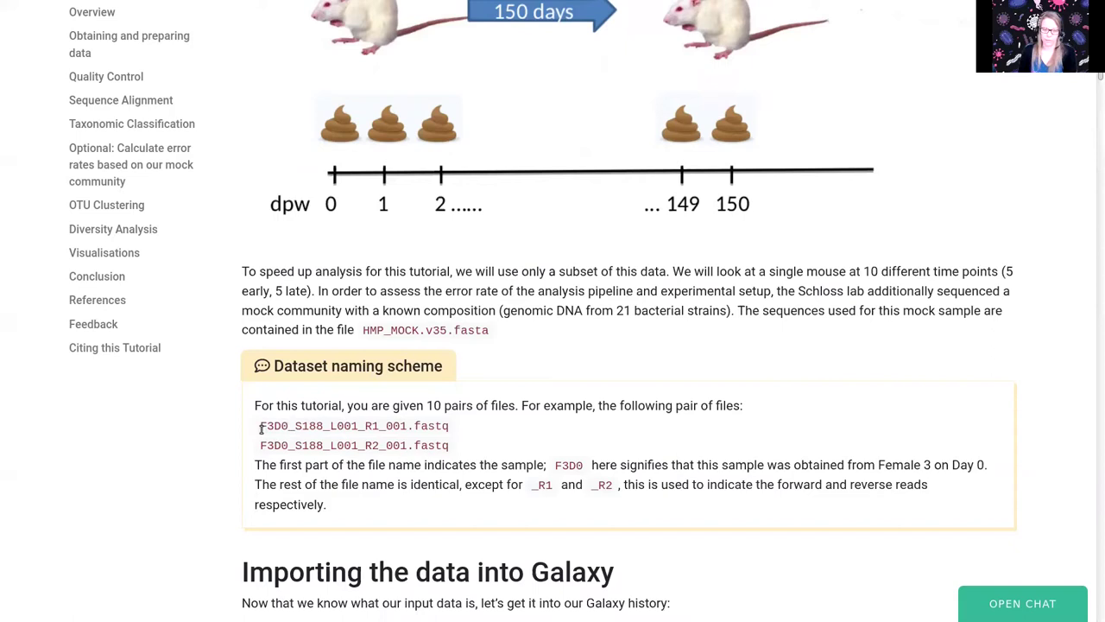
drag(261, 427, 274, 425)
click(276, 427)
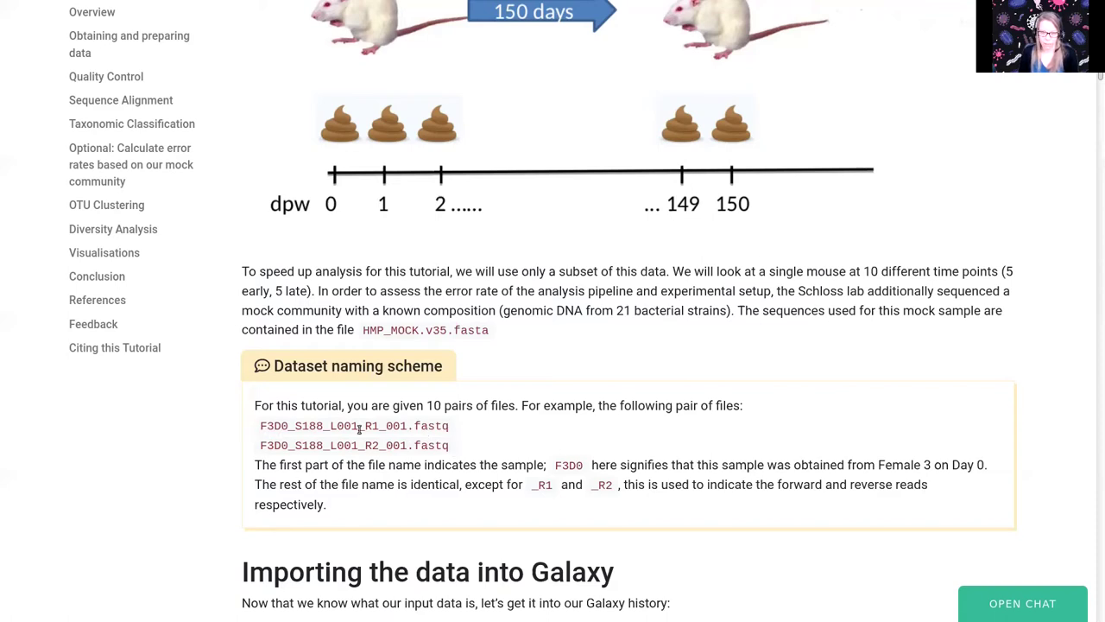
- Highlight the R1/R2 read marker, then scroll to 'Importing the data into Galaxy'
drag(364, 428, 380, 445)
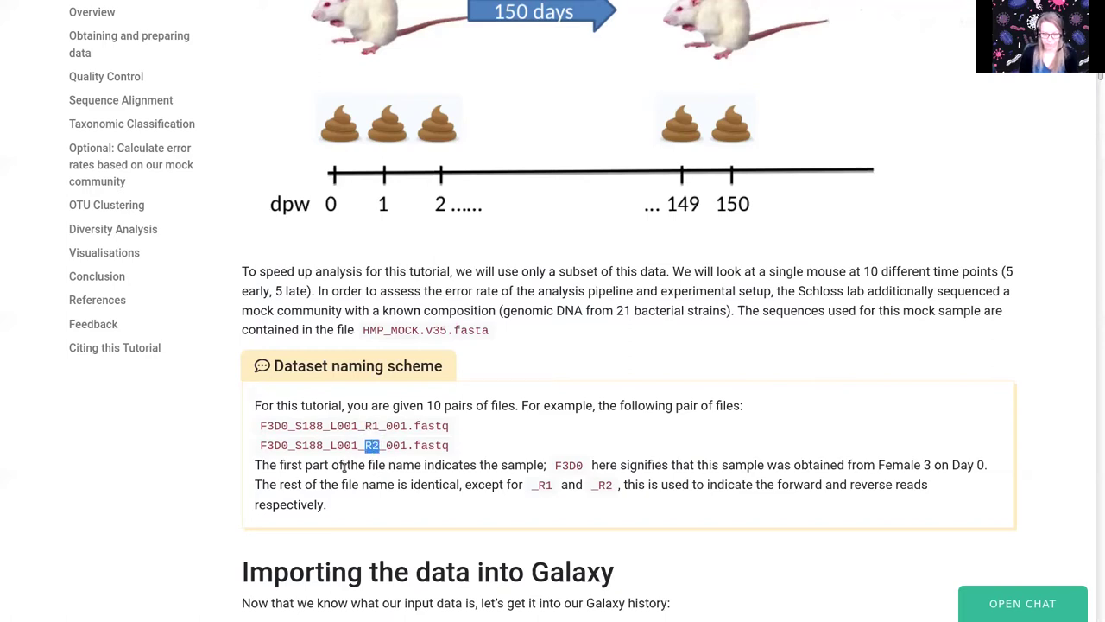
scroll(343, 466, down, 3)
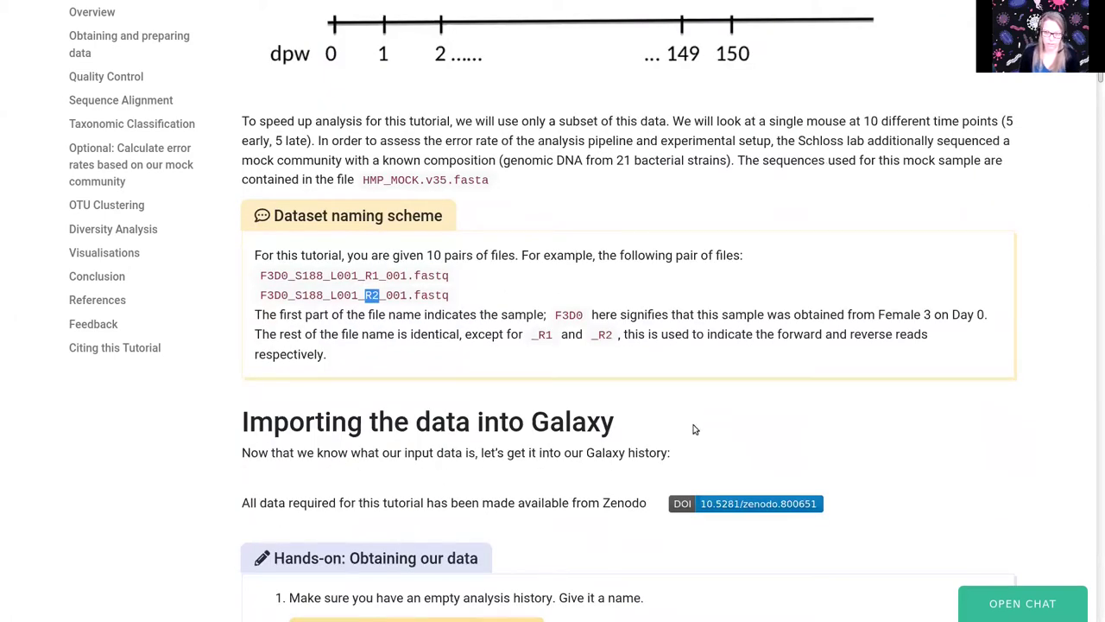
mouse_move(643, 4)
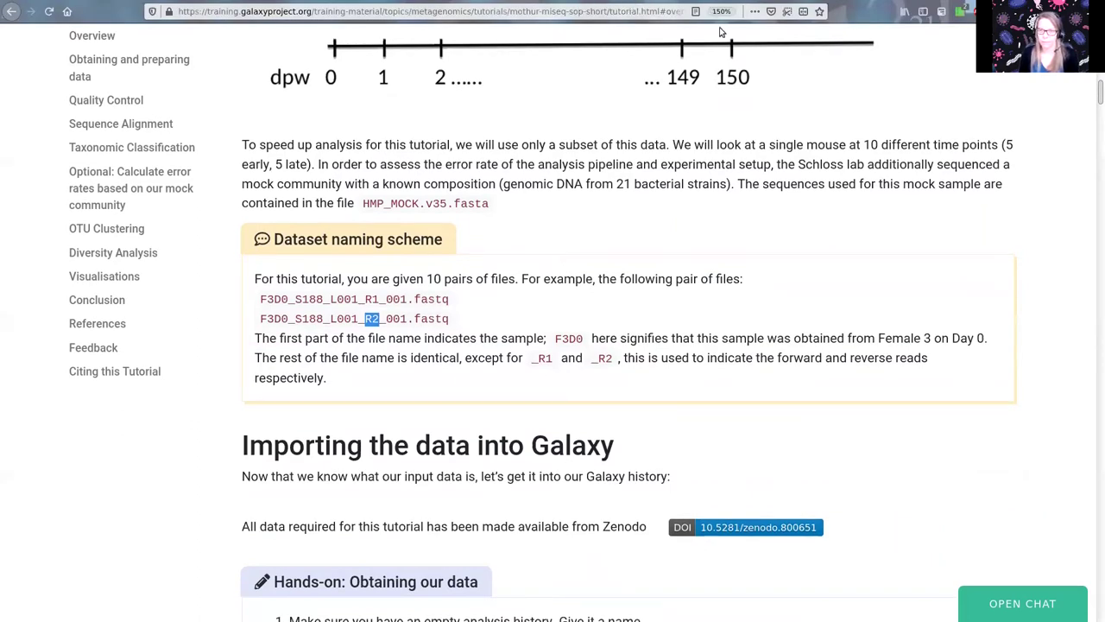
- Place the tutorial beside Galaxy Europe and rename 'Unnamed history' to '16S rRNA with mothur'
key(F11)
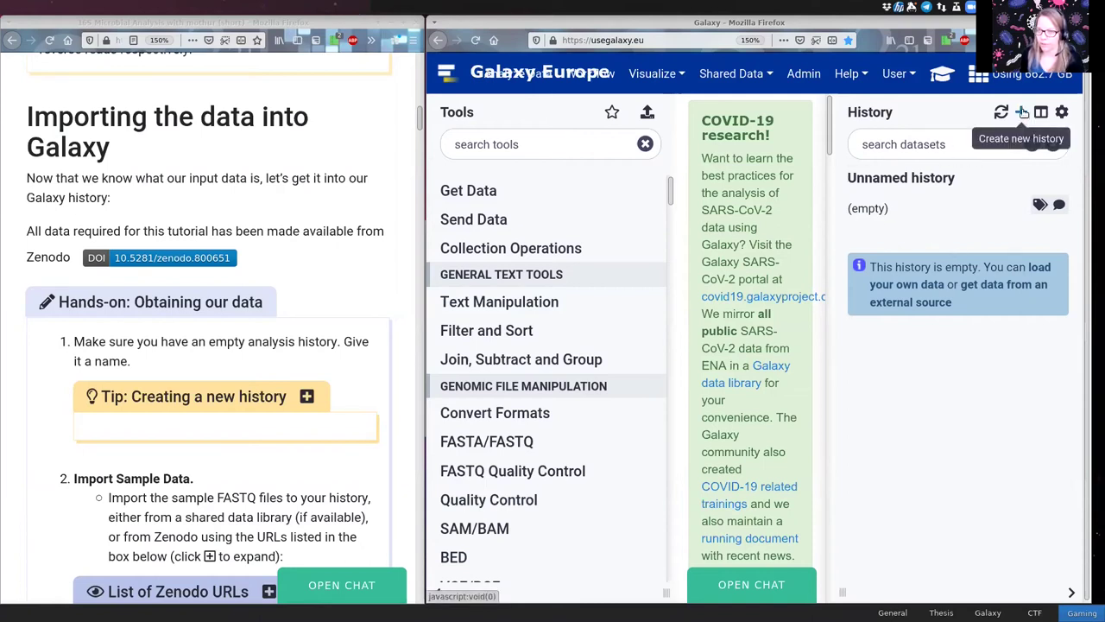
click(904, 183)
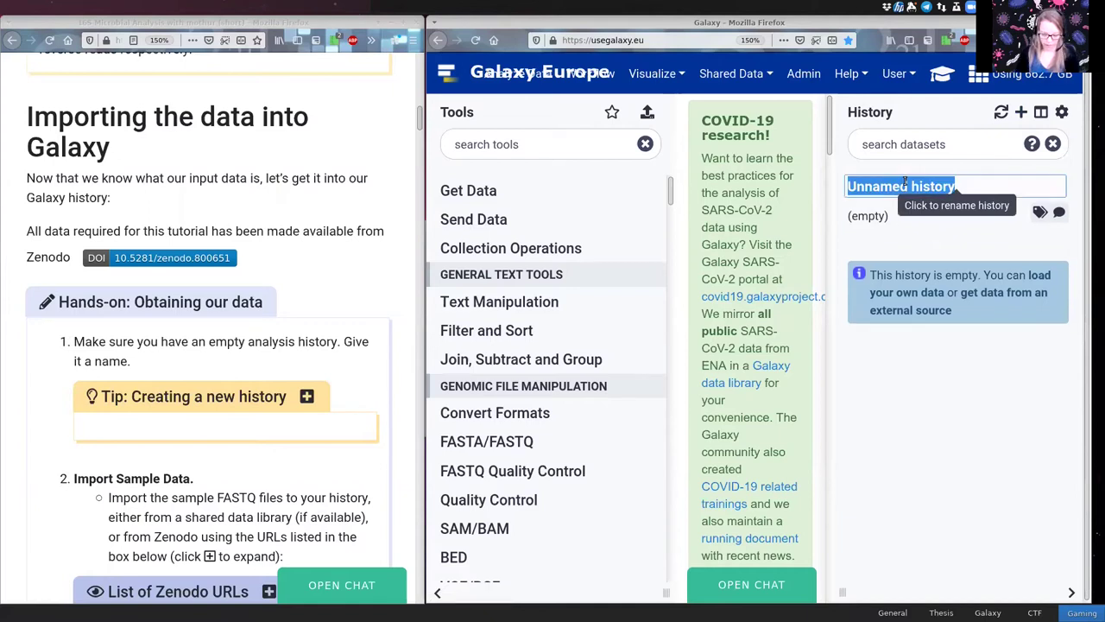
text(16)
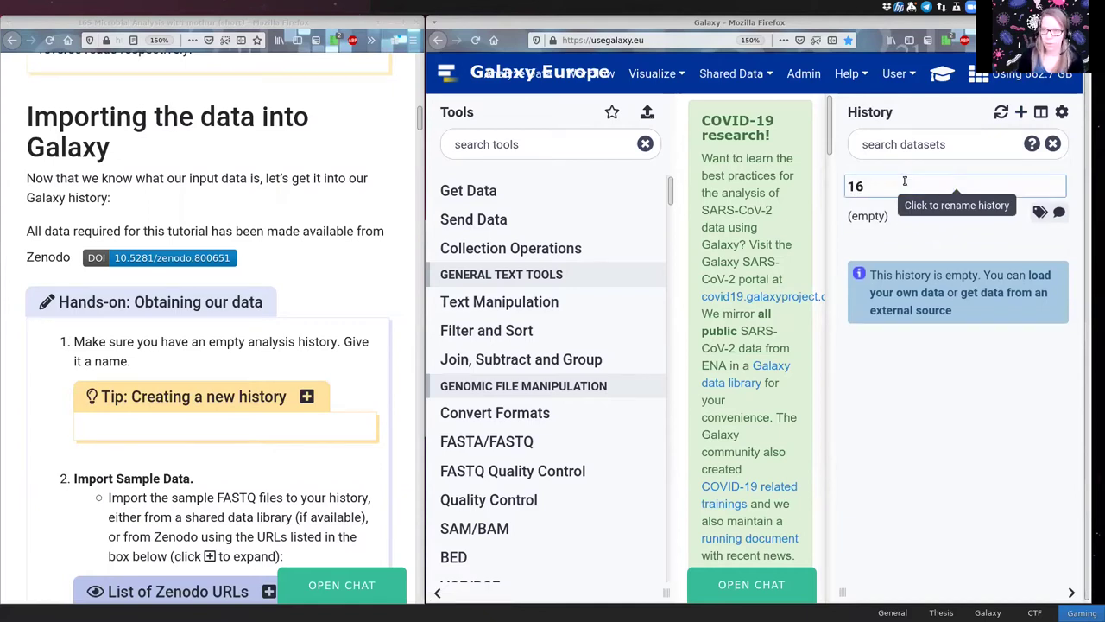
text(S r)
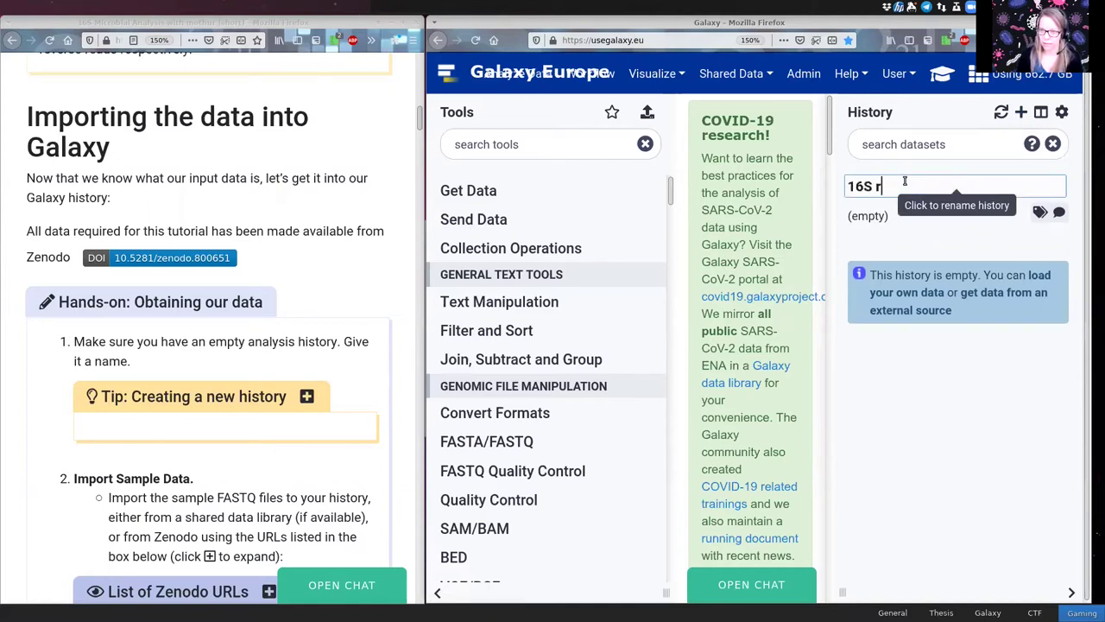
text(RNA with mothur)
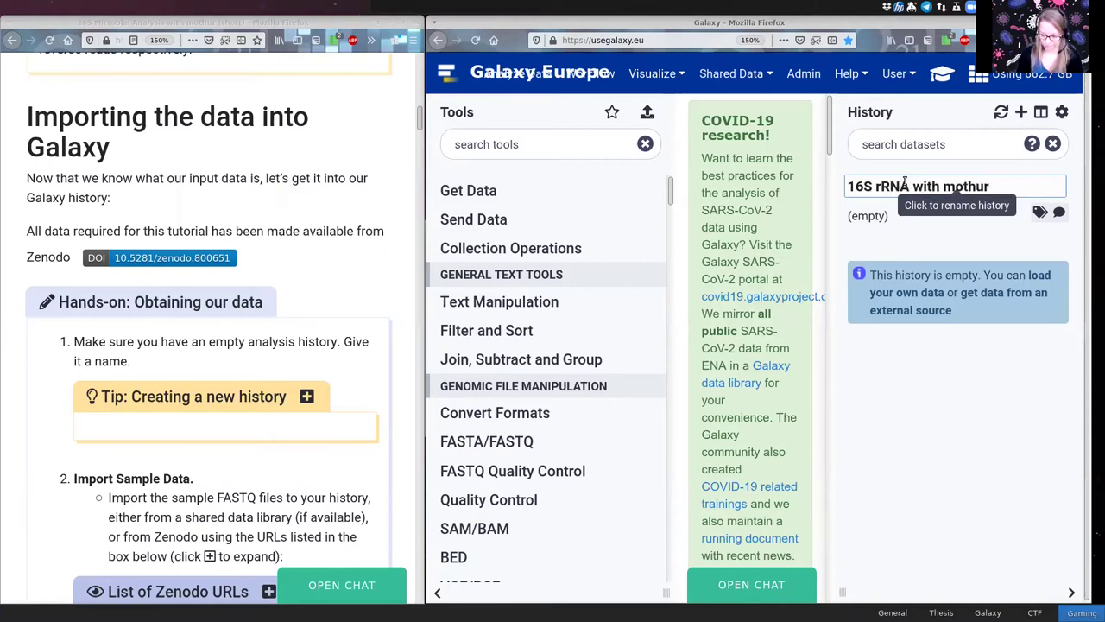
key(Return)
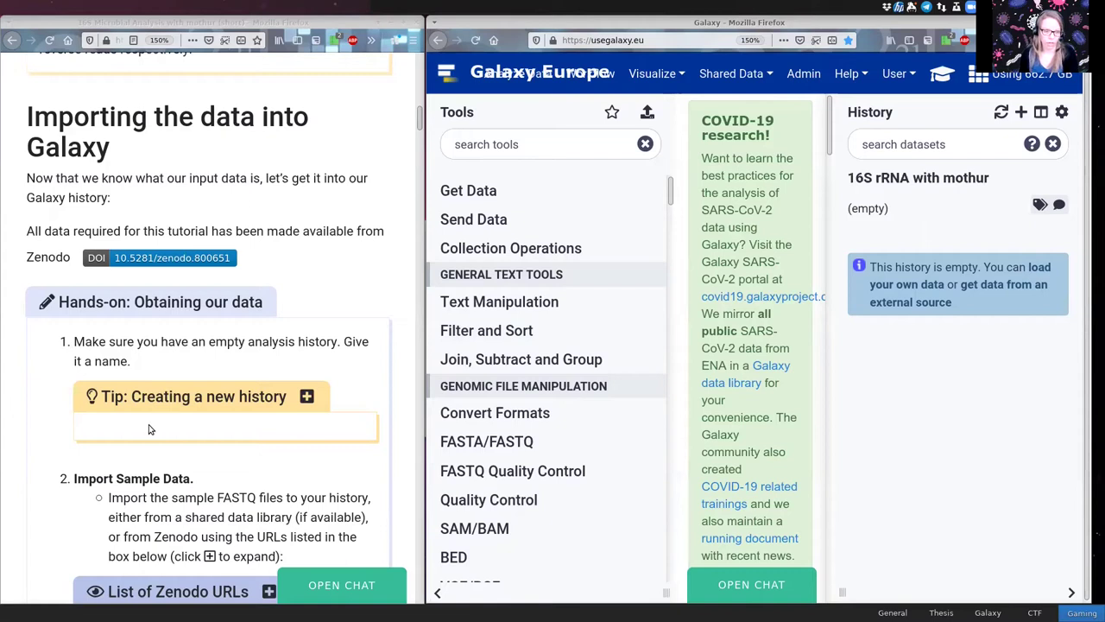
- Scroll the tutorial to Import Sample Data, check the Zenodo URL list, and open Shared Data
scroll(135, 516, down, 5)
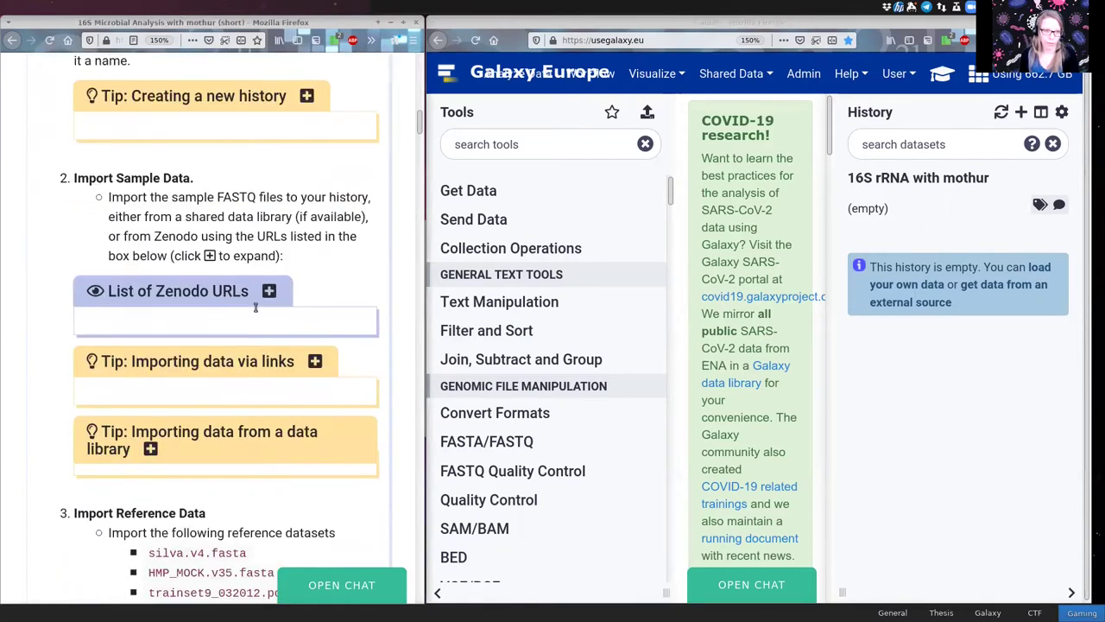
click(269, 291)
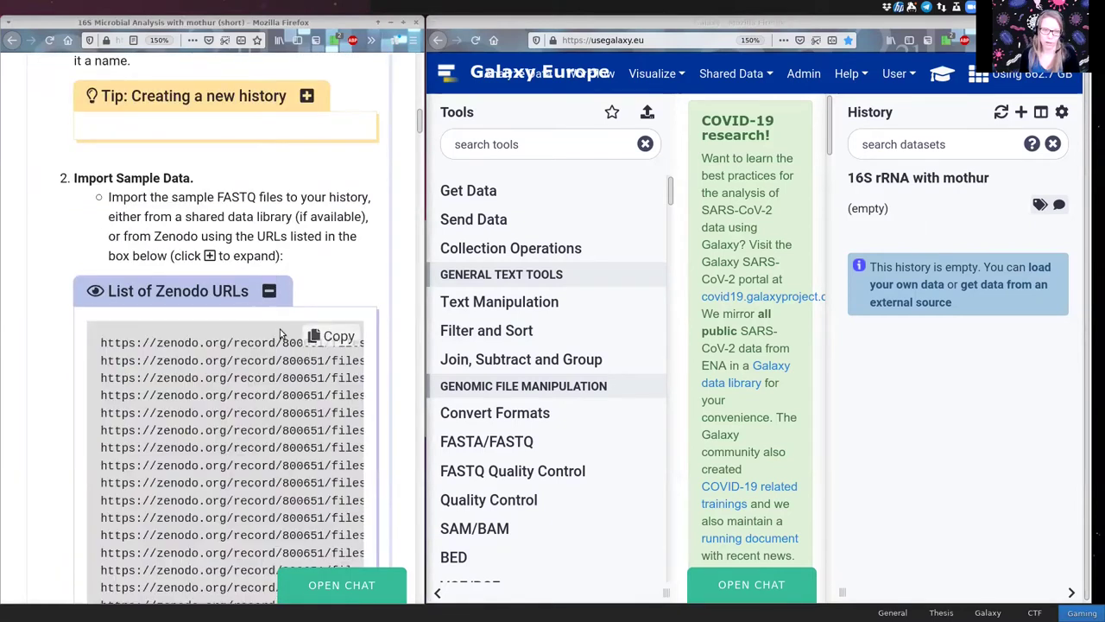
click(270, 291)
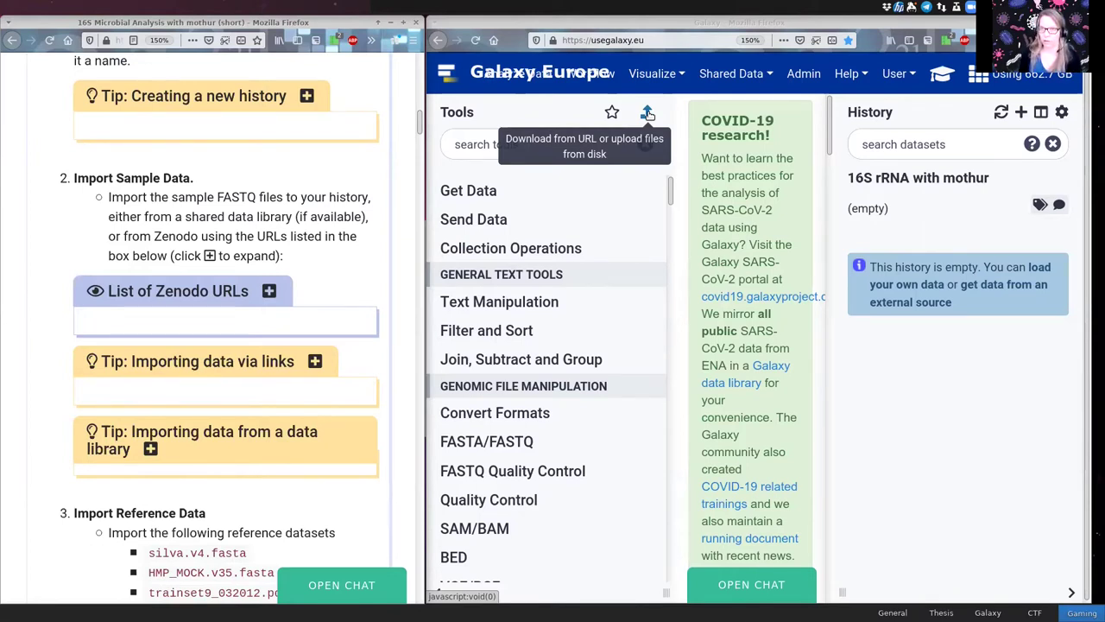
click(773, 73)
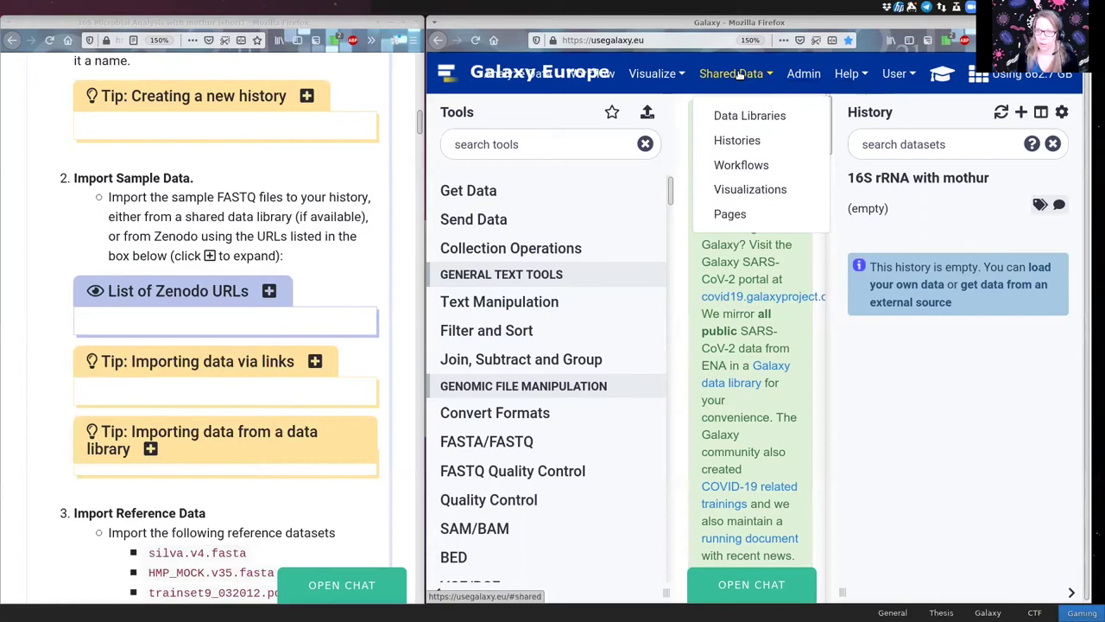
- Maximize Galaxy, go to Shared Data > Data Libraries, and open the GTN - Material library
click(735, 76)
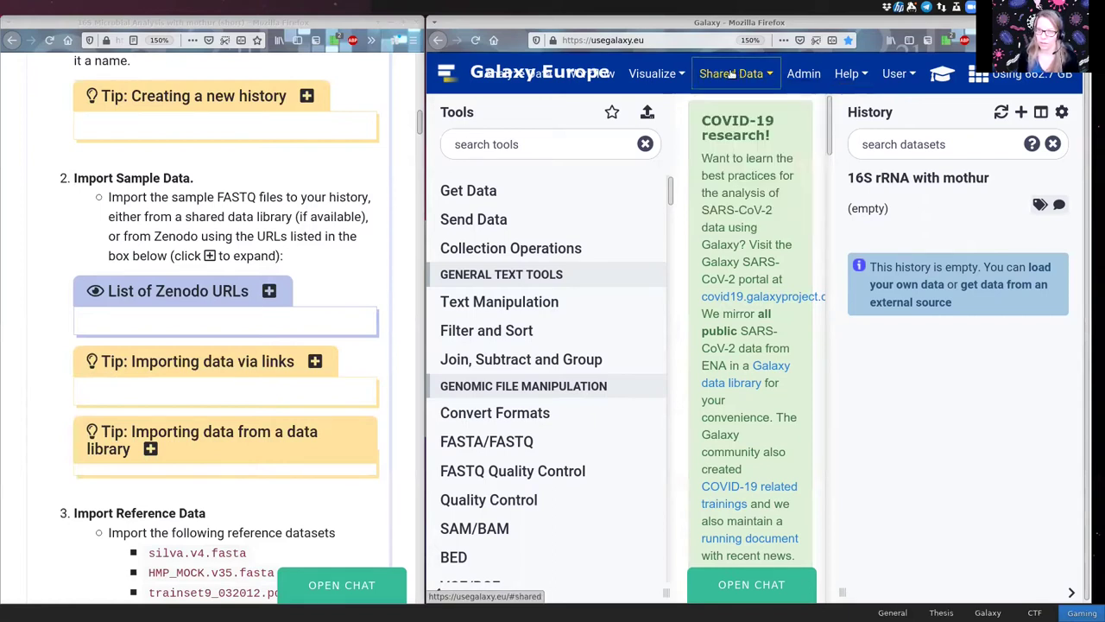
double_click(530, 21)
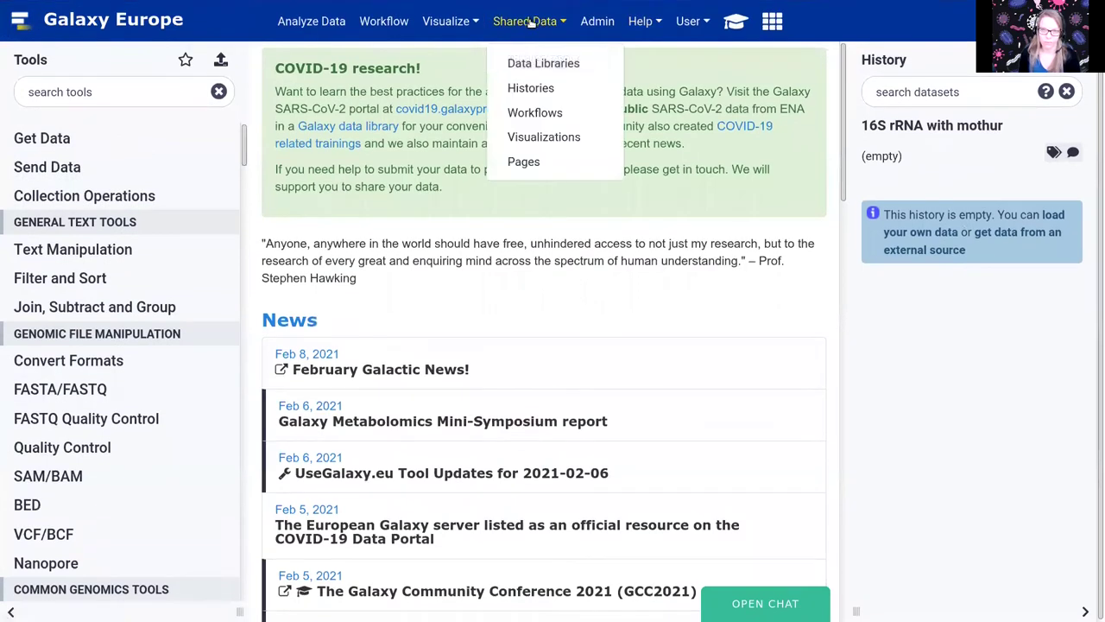
click(531, 66)
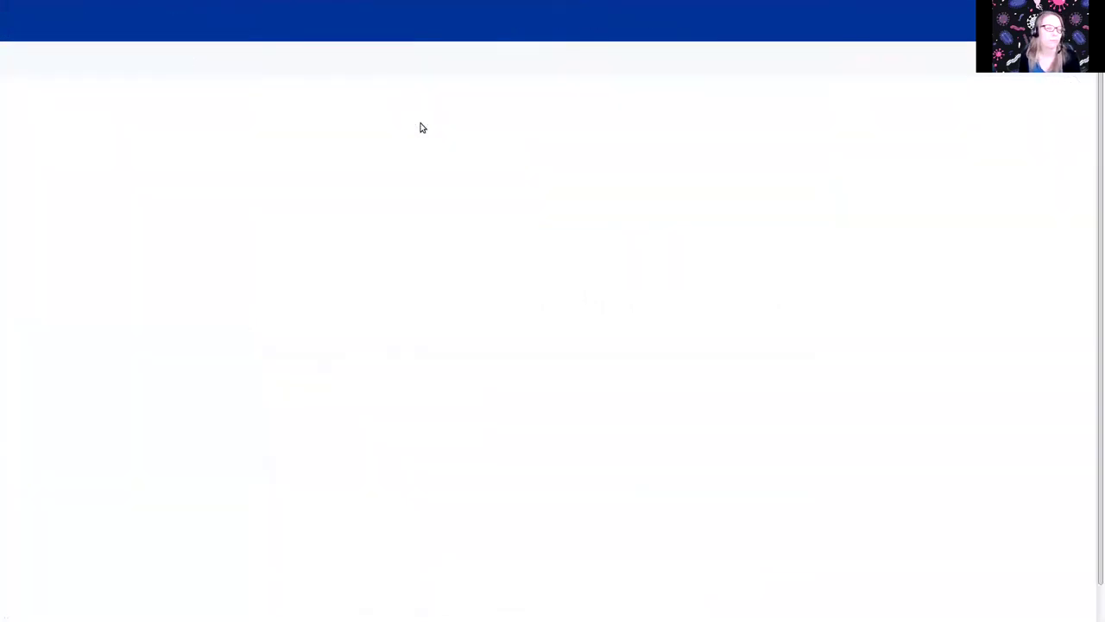
scroll(120, 248, down, 1)
scroll(121, 248, down, 2)
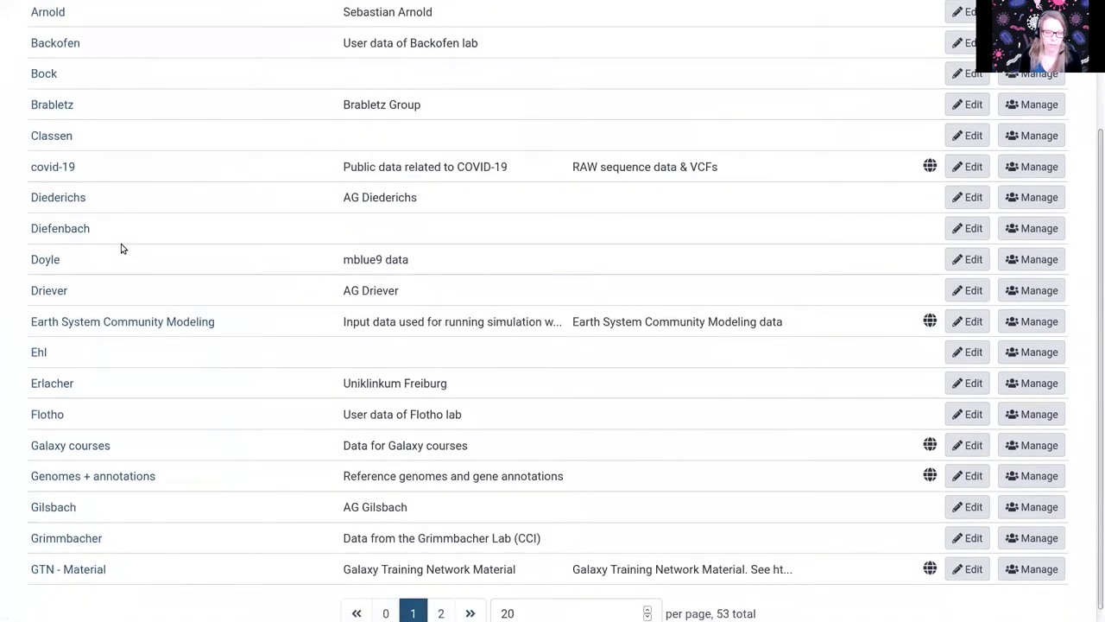
scroll(121, 247, up, 4)
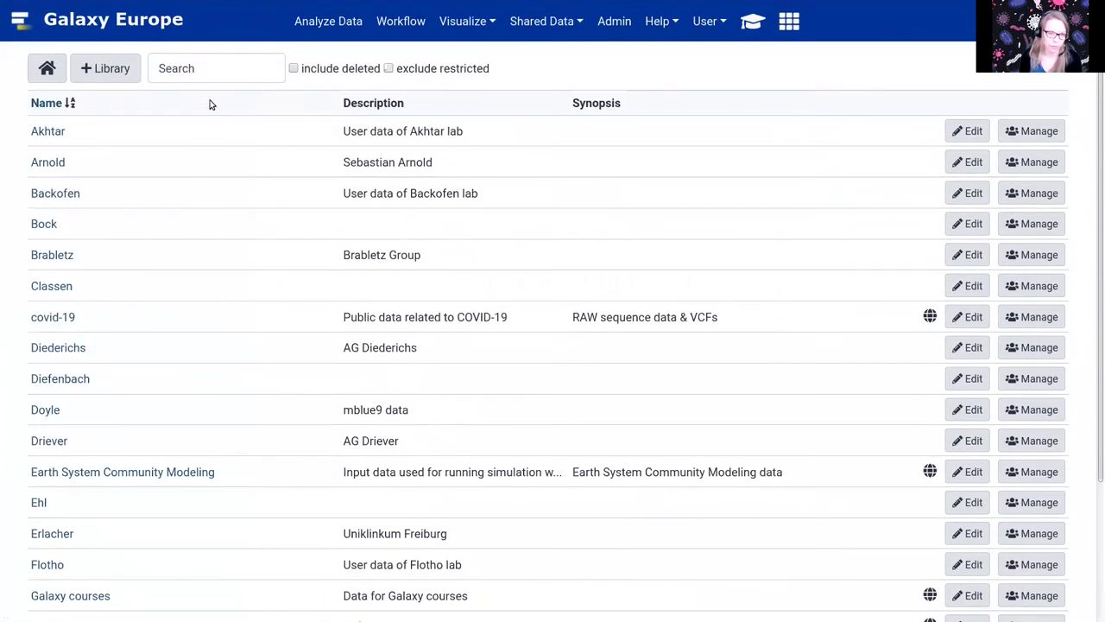
scroll(192, 363, down, 3)
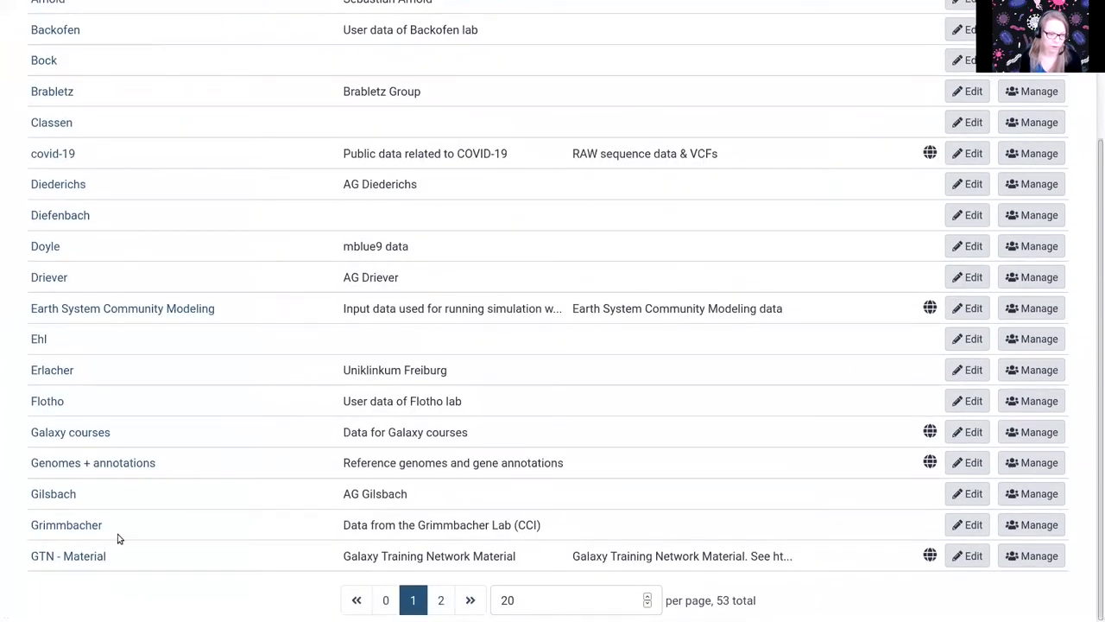
click(76, 559)
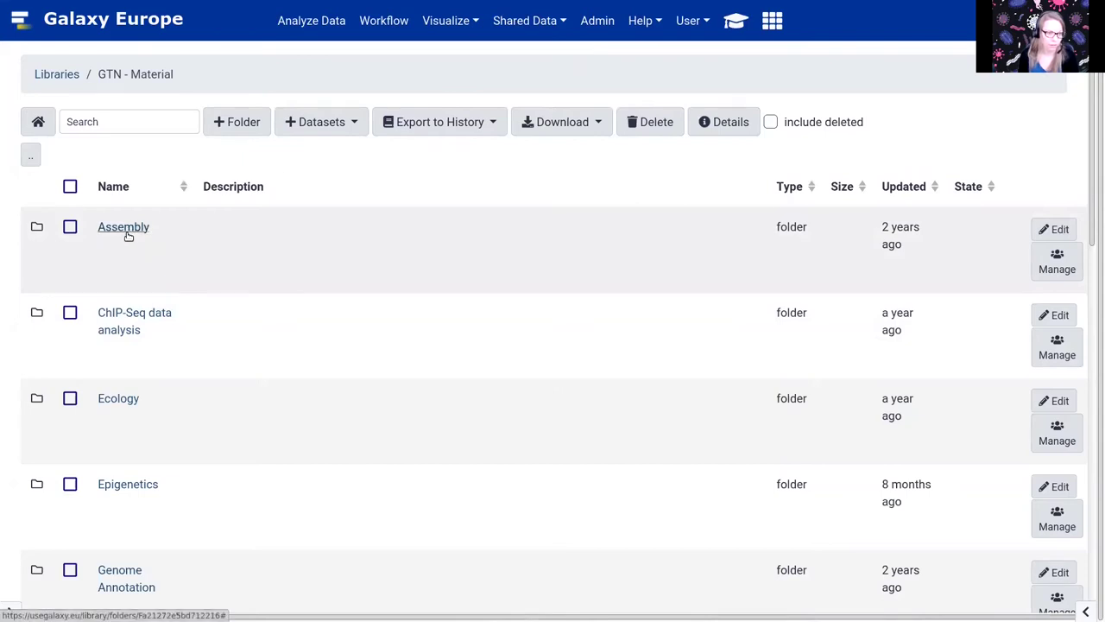
- Open Metagenomics, then its 16S Microbial Analysis with Mothur folder
scroll(137, 329, down, 5)
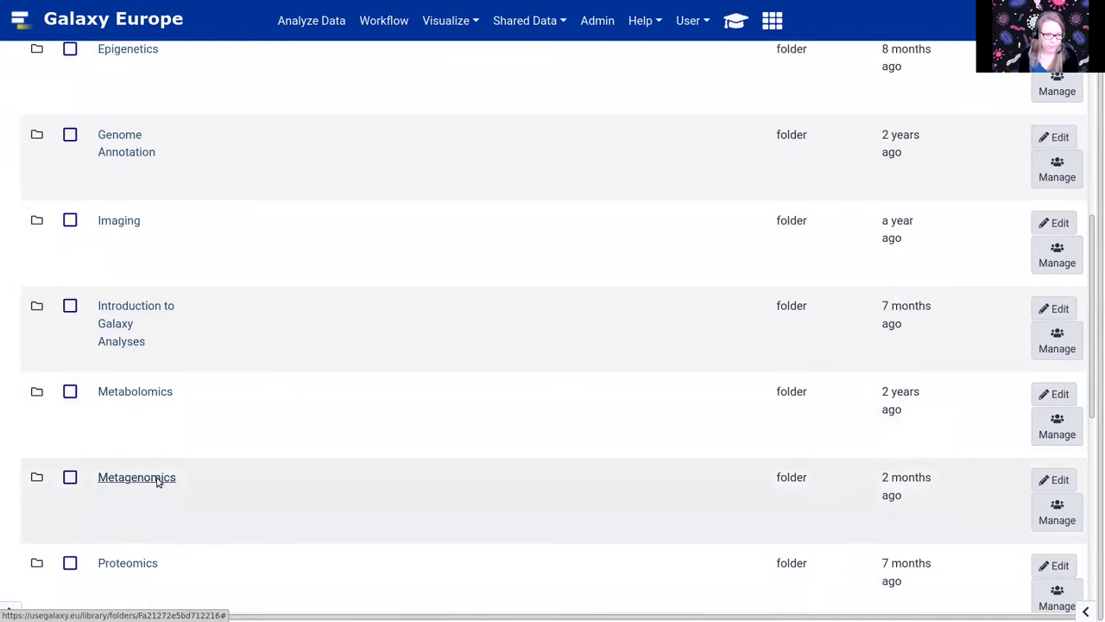
click(136, 477)
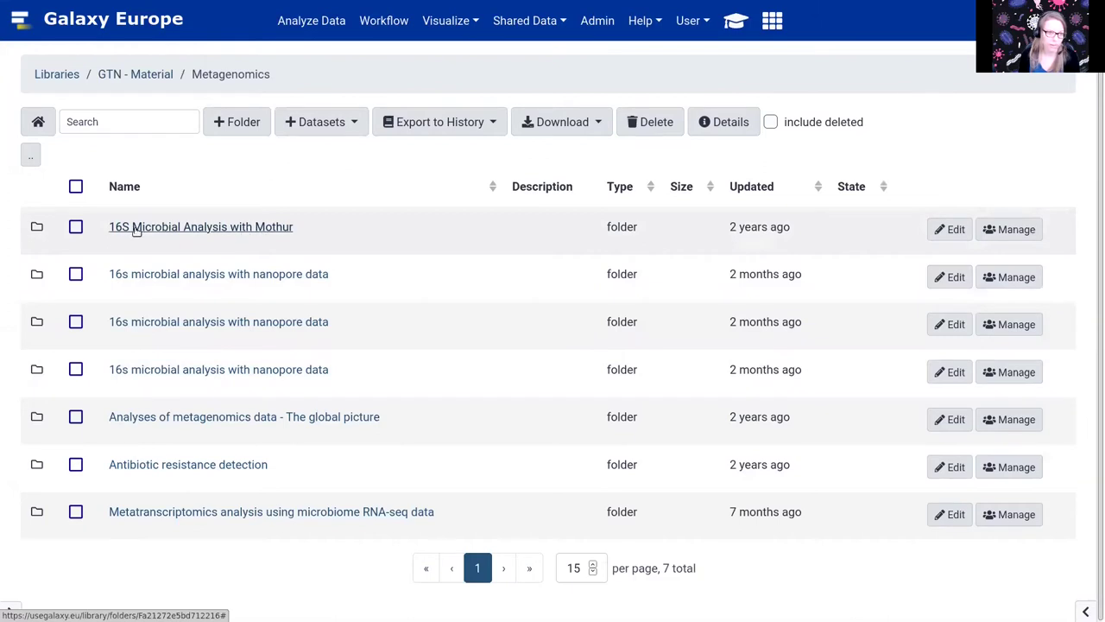
click(248, 227)
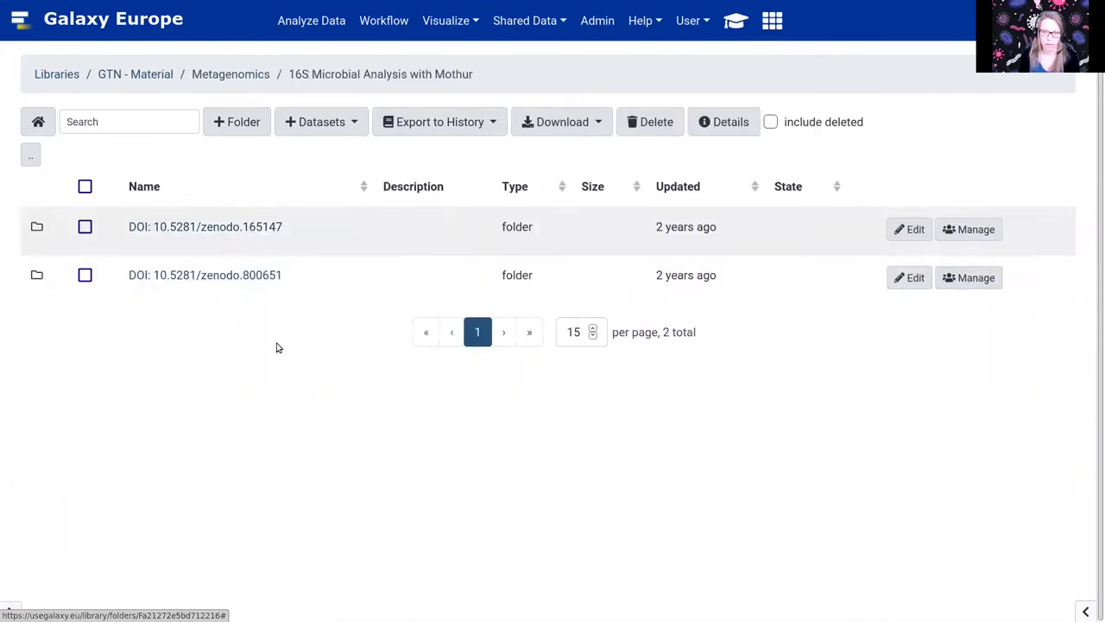
- Open the DOI 10.5281/zenodo.800651 folder and select all its fastqsanger datasets
click(255, 276)
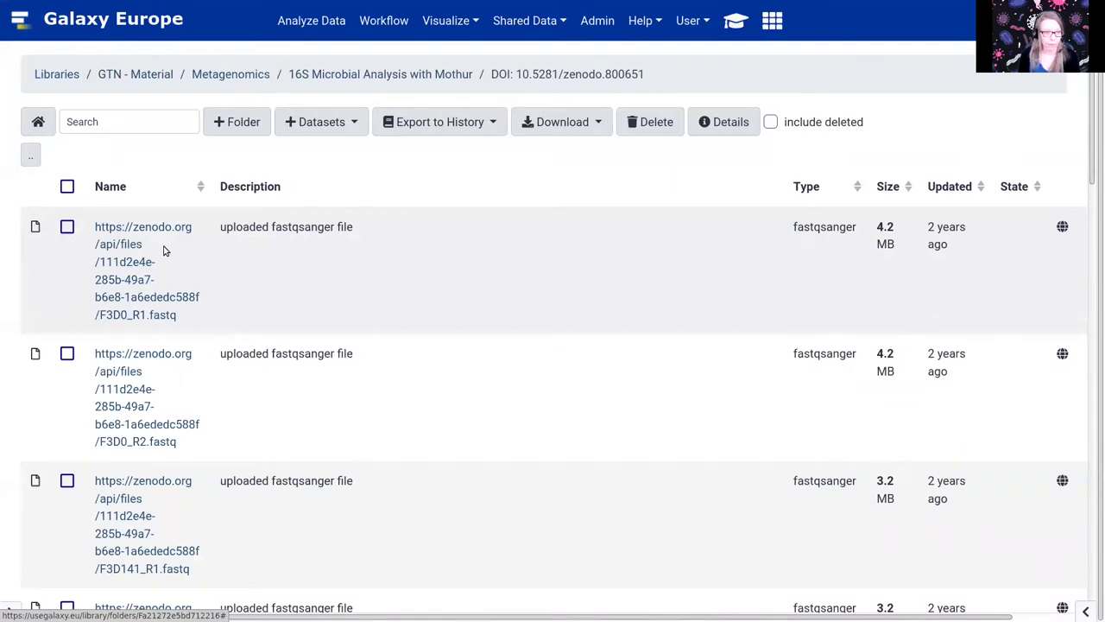
scroll(164, 251, down, 2)
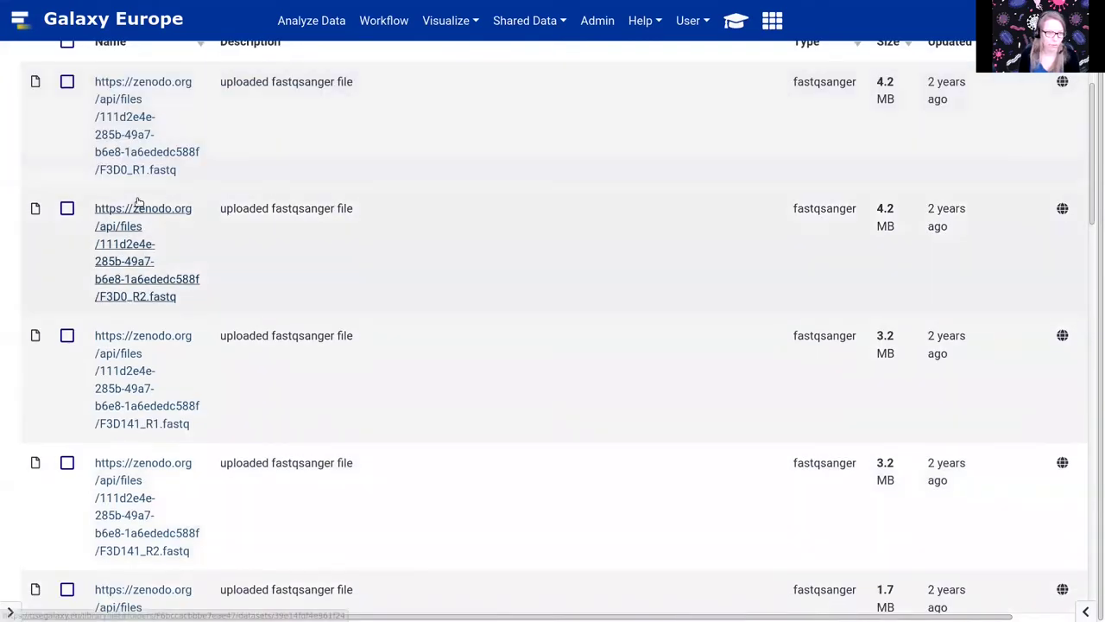
scroll(173, 328, down, 10)
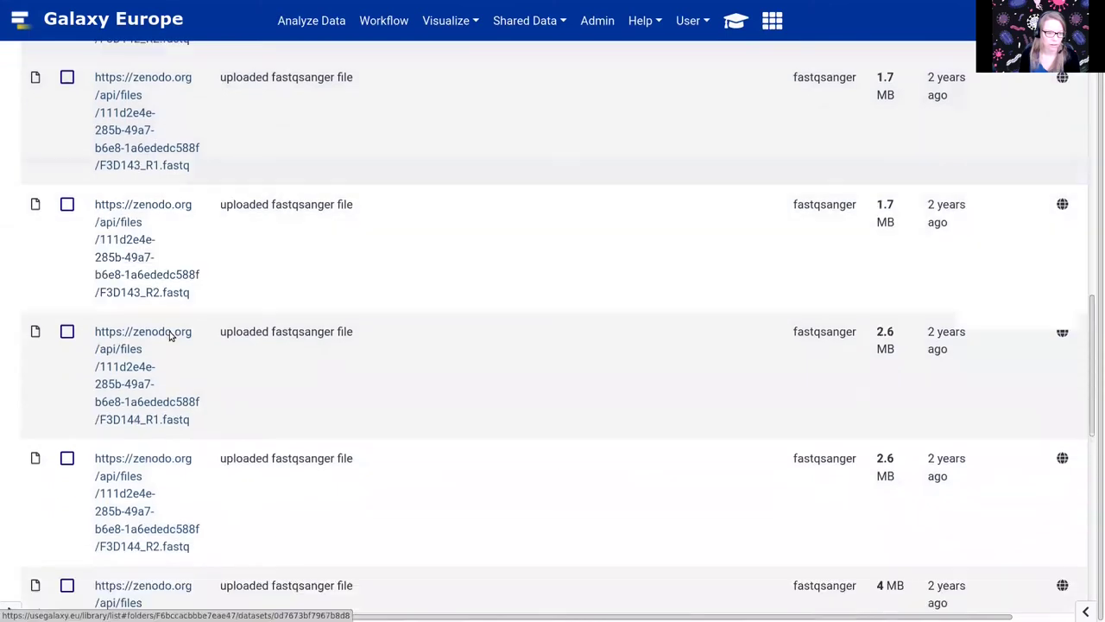
scroll(170, 337, down, 3)
scroll(169, 332, up, 15)
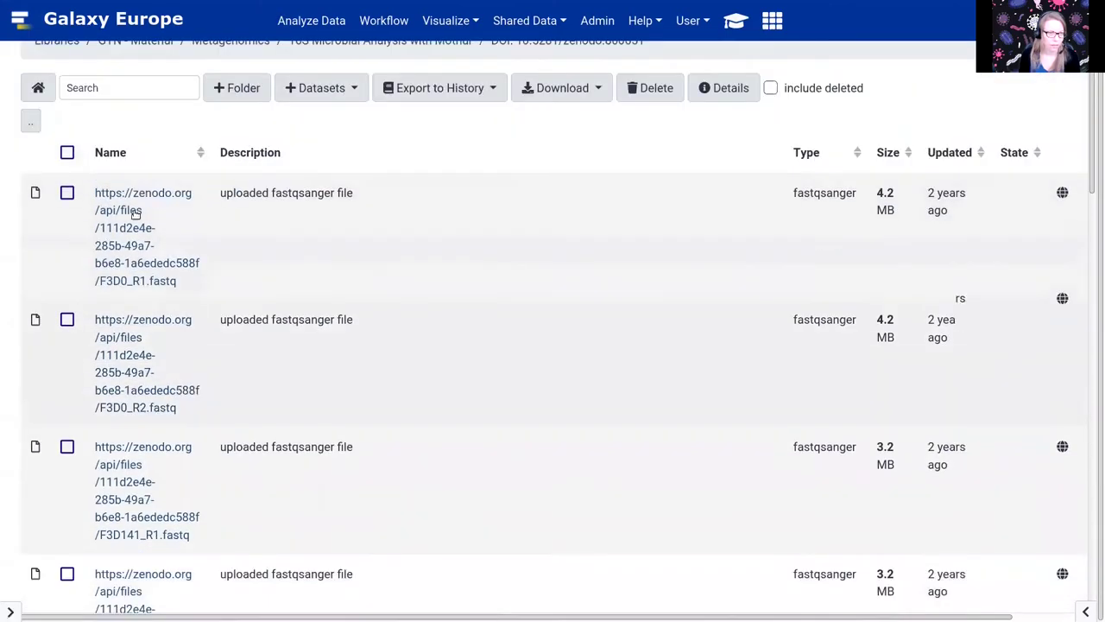
scroll(135, 212, up, 1)
click(66, 186)
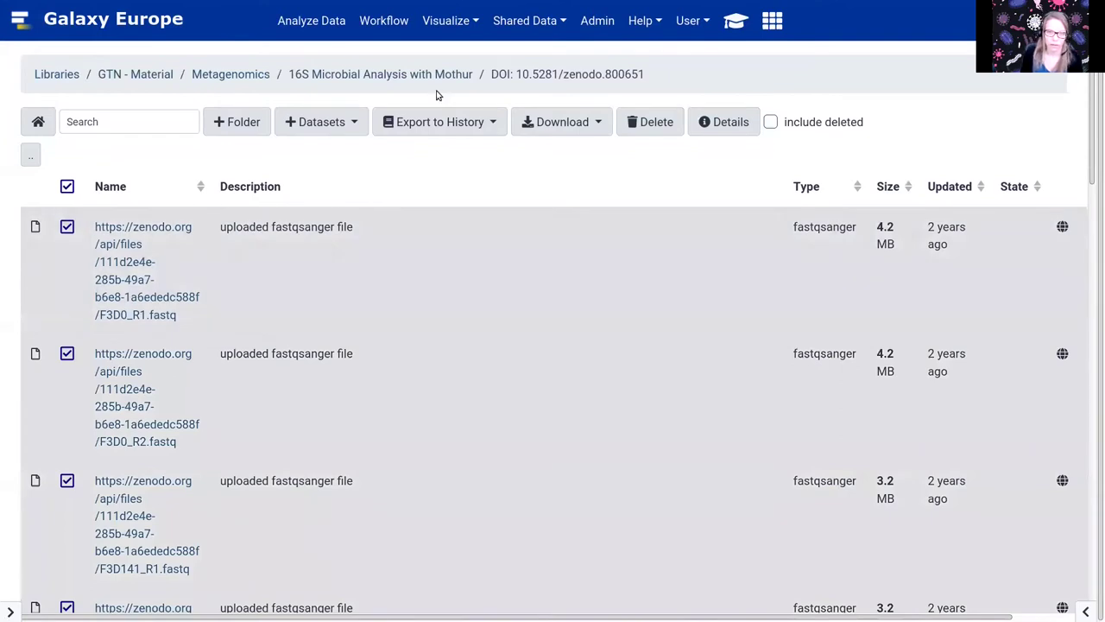
- Export the selected files as datasets into the '16S rRNA with mothur' history
click(466, 127)
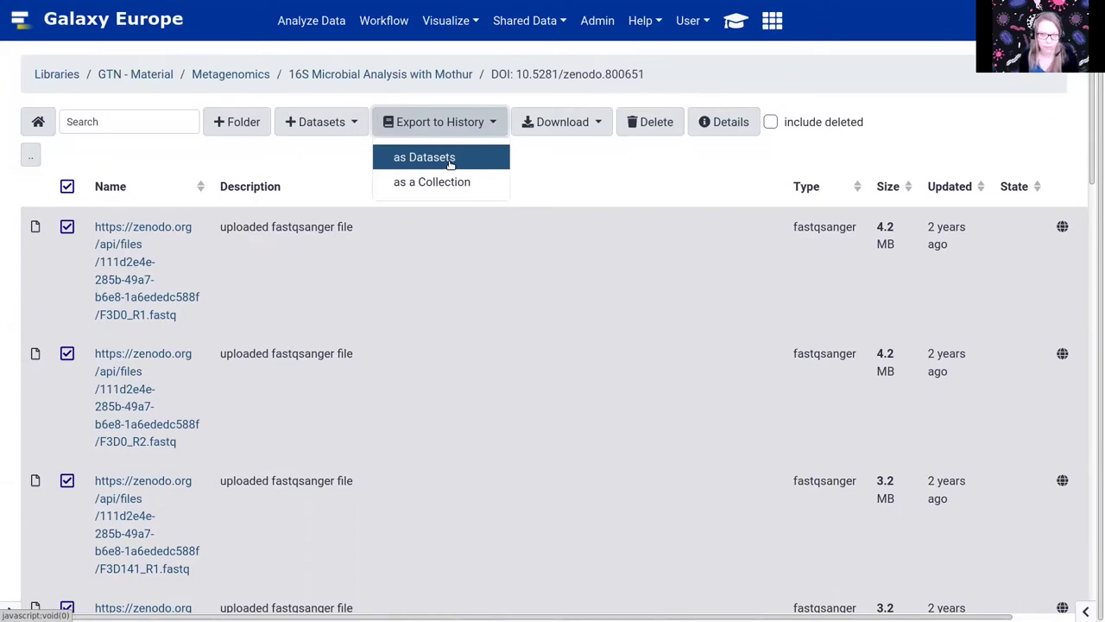
click(450, 159)
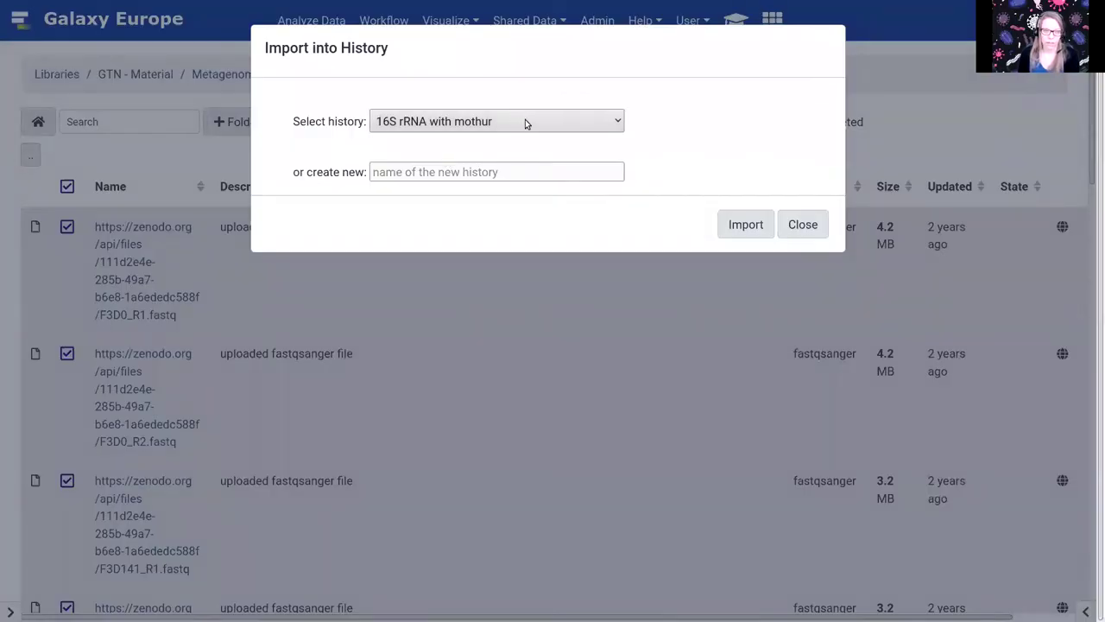
click(746, 225)
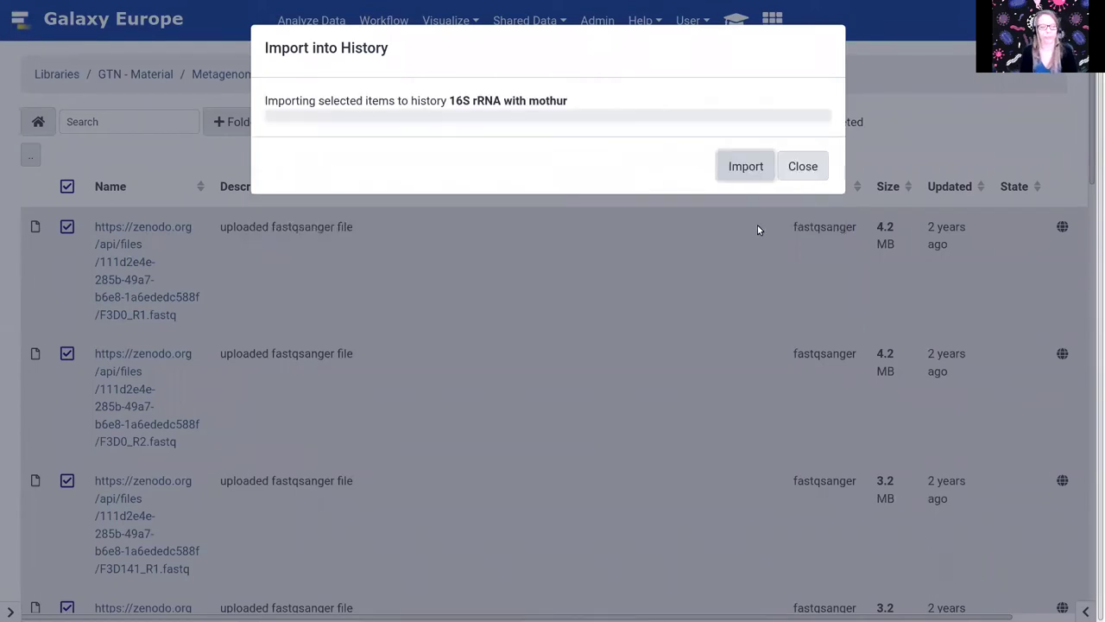